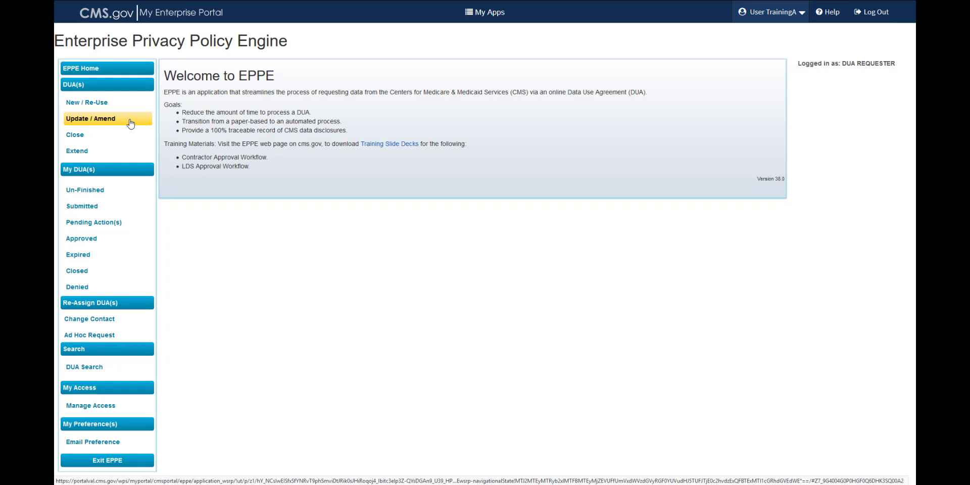
click(131, 123)
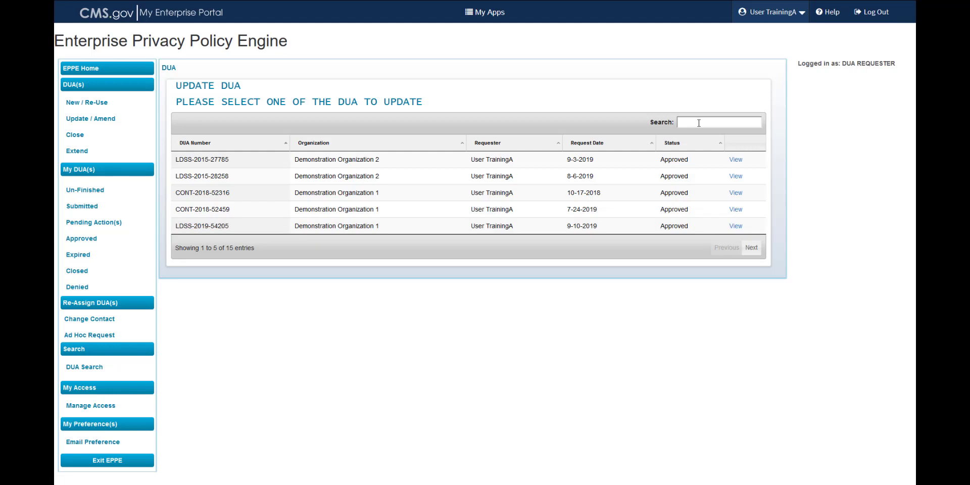
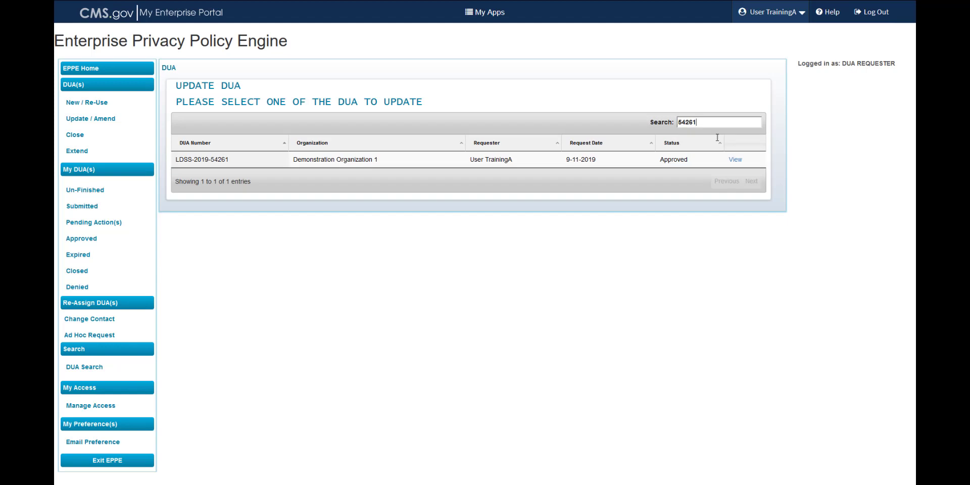
click(736, 160)
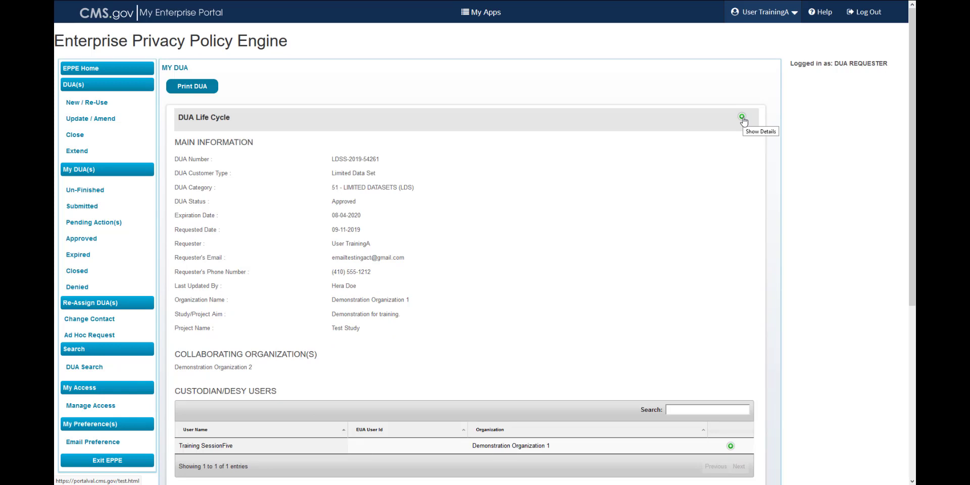
click(742, 117)
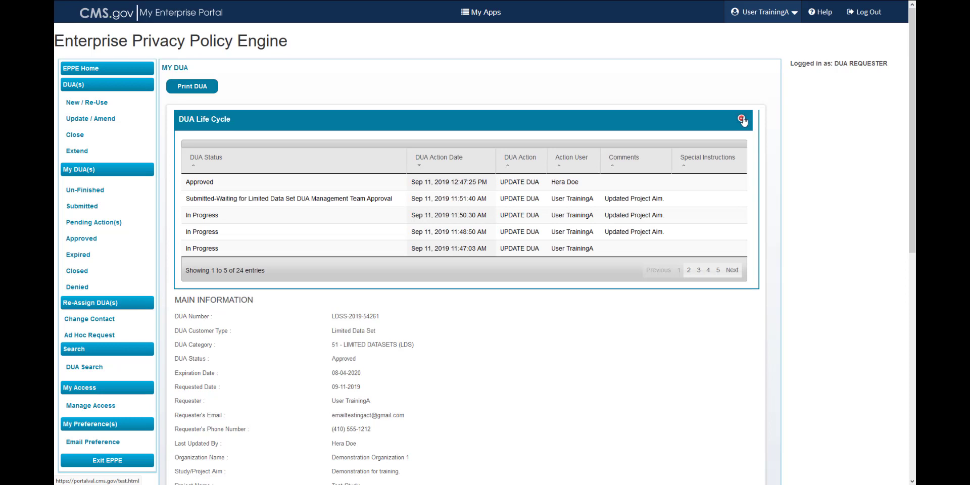
click(742, 119)
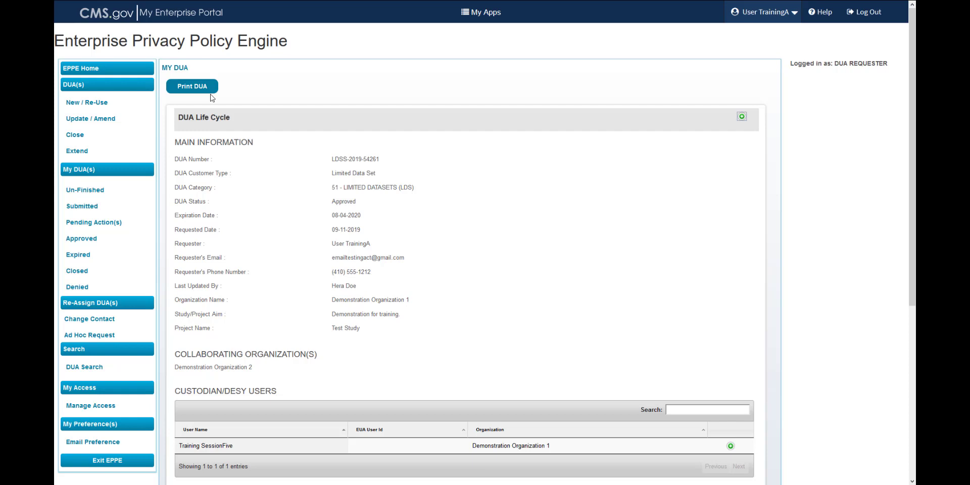
scroll(214, 160, down, 5)
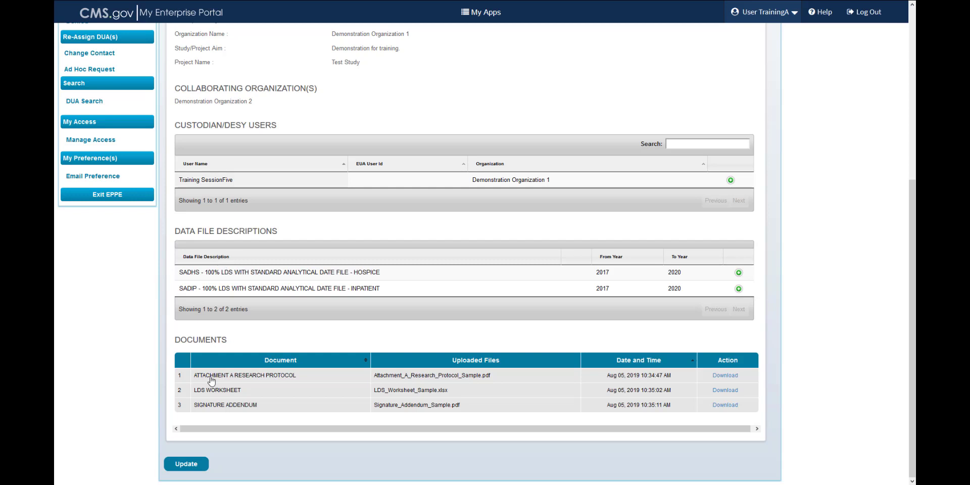
click(186, 464)
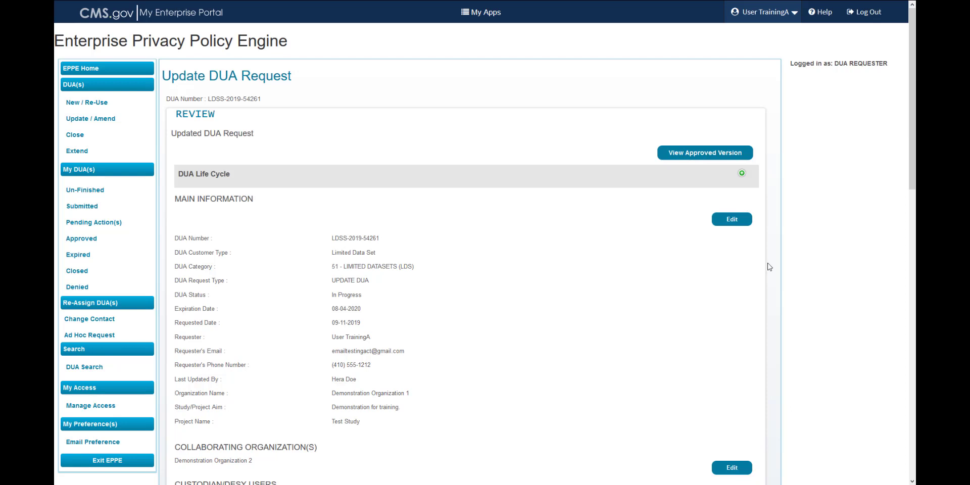
- Scroll to the existing data files SADHS and SADIP, covering 2017–2020
scroll(770, 267, down, 1)
scroll(770, 267, down, 4)
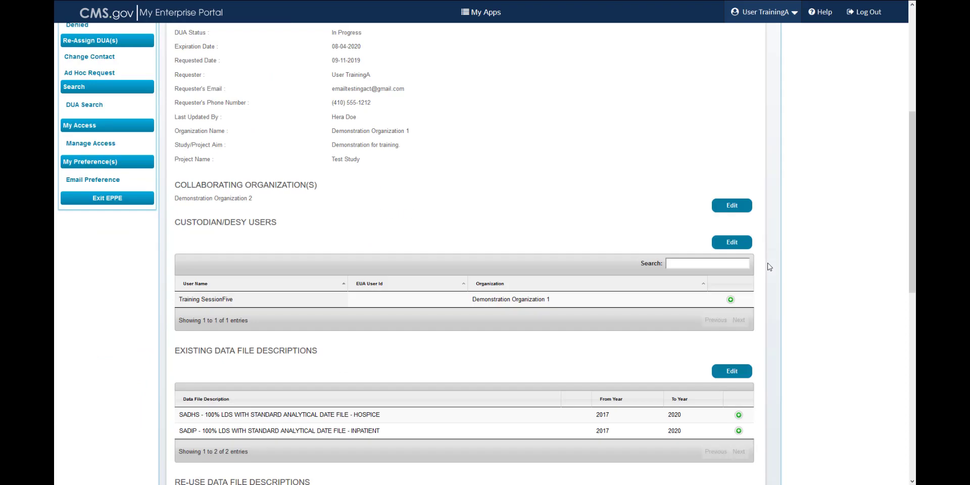
scroll(770, 266, down, 4)
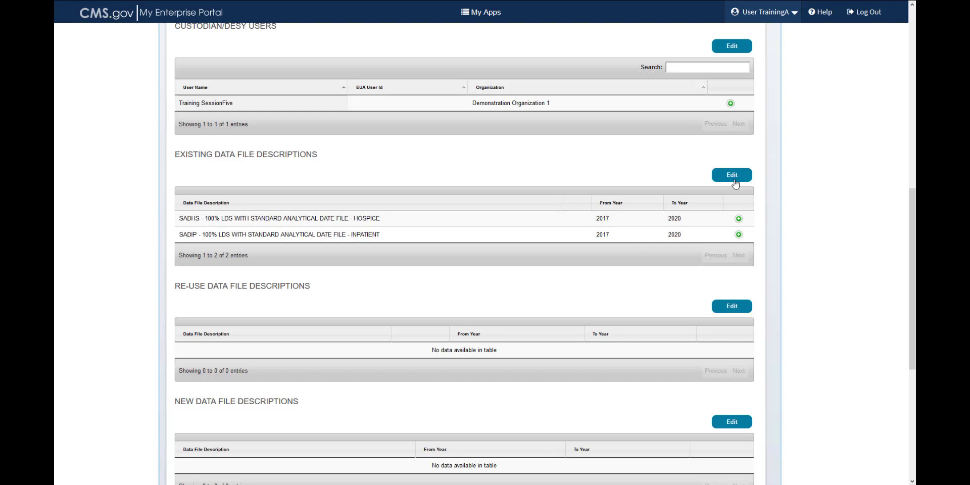
- Add the hospice and inpatient files to the update request and edit the hospice file
click(734, 177)
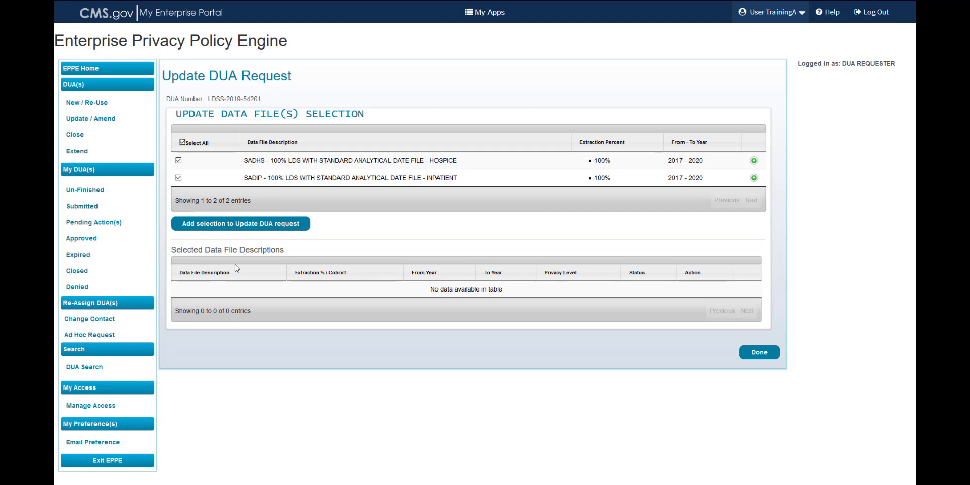
click(242, 229)
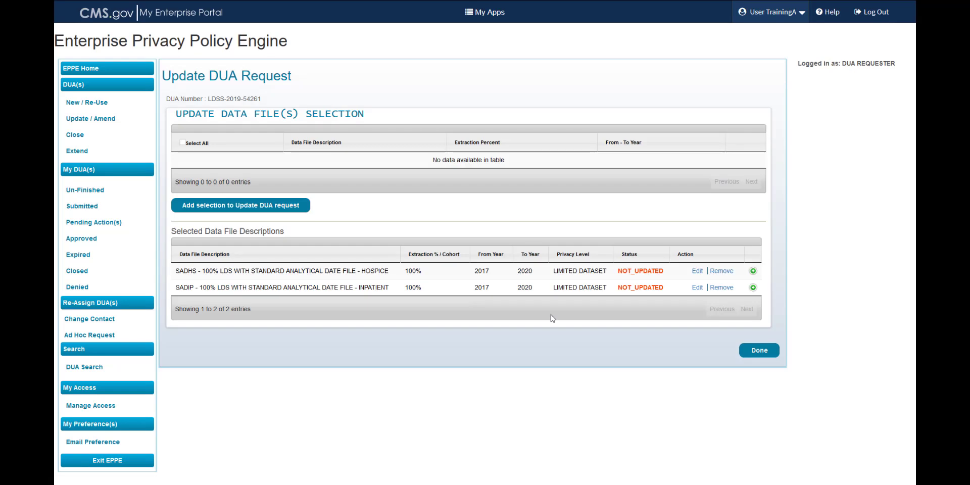
click(697, 271)
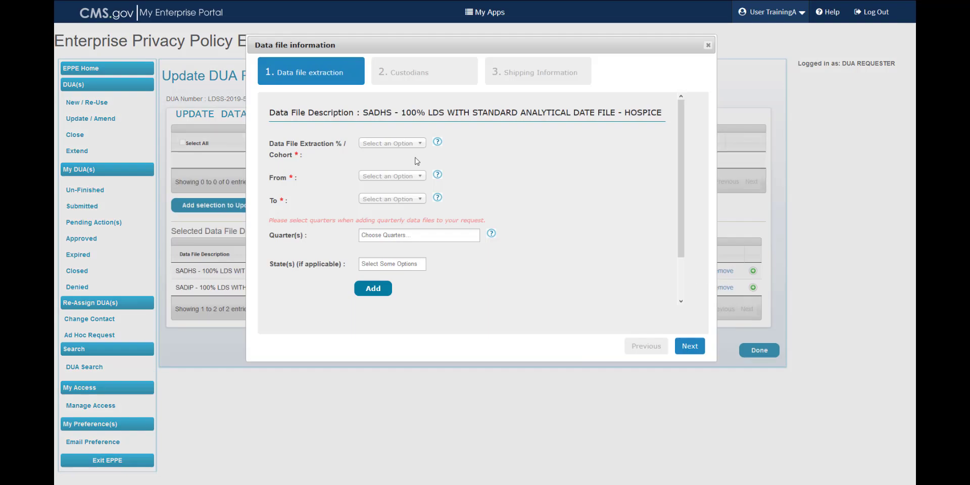
- Add a From 2015 To 2016 year range at 100% extraction to the hospice file
click(393, 146)
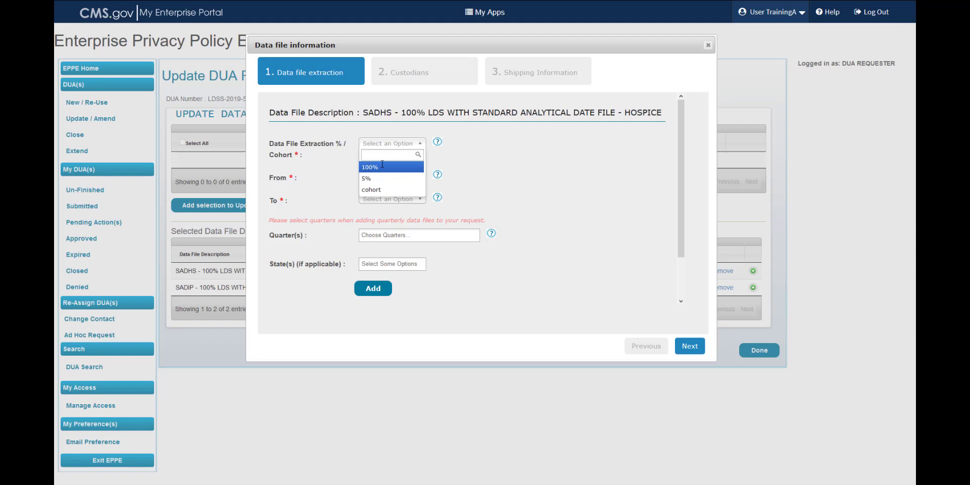
click(382, 171)
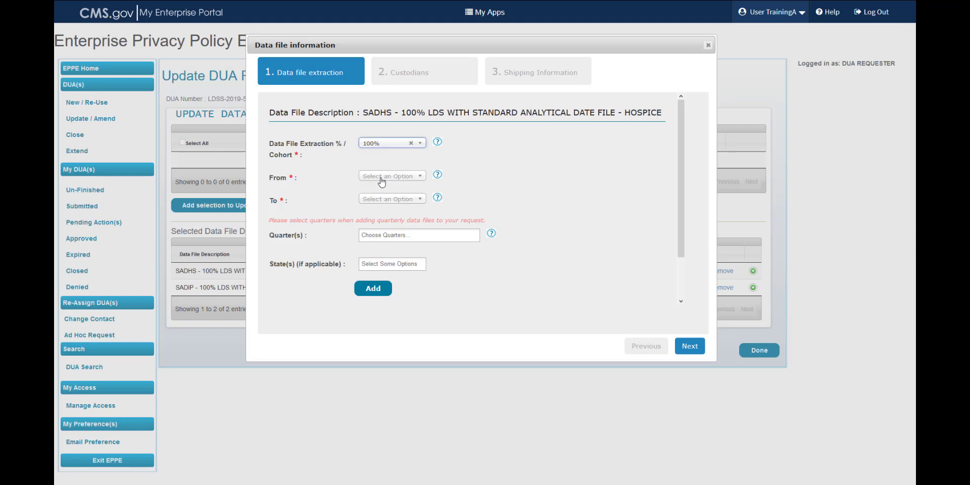
click(381, 178)
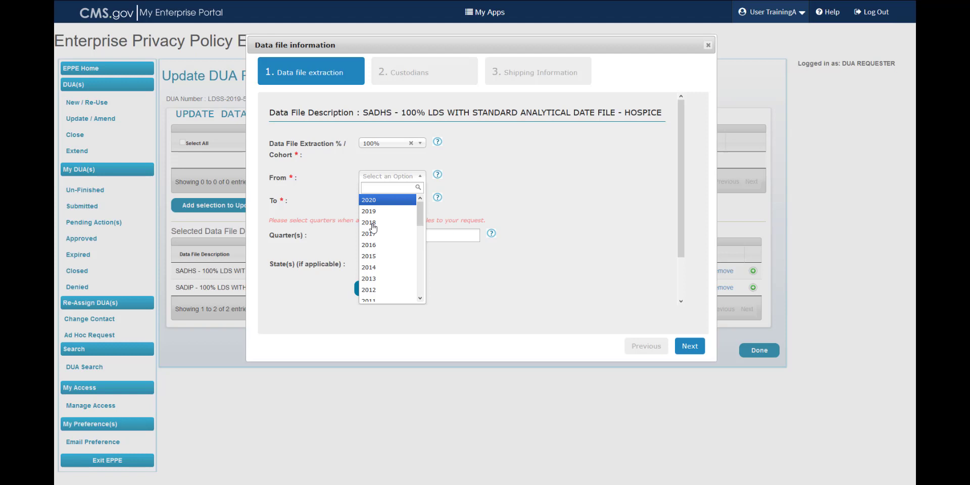
click(369, 256)
click(373, 201)
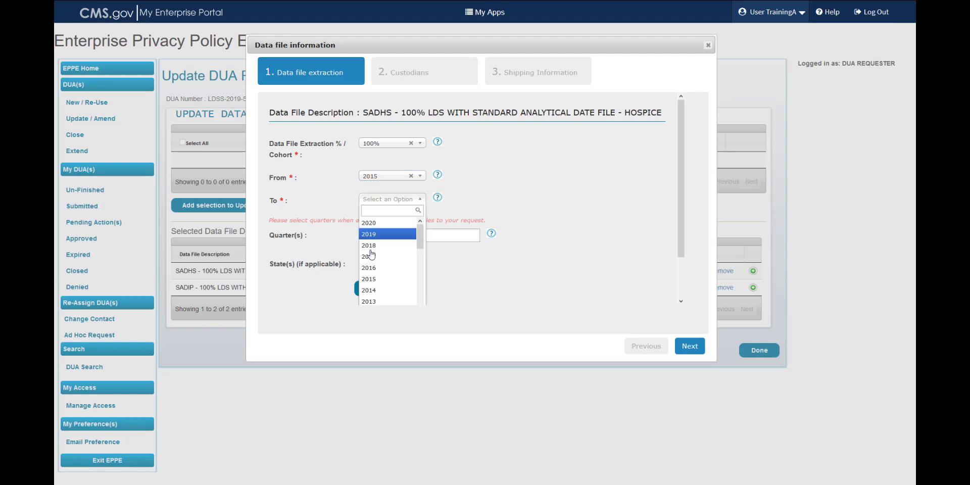
click(372, 267)
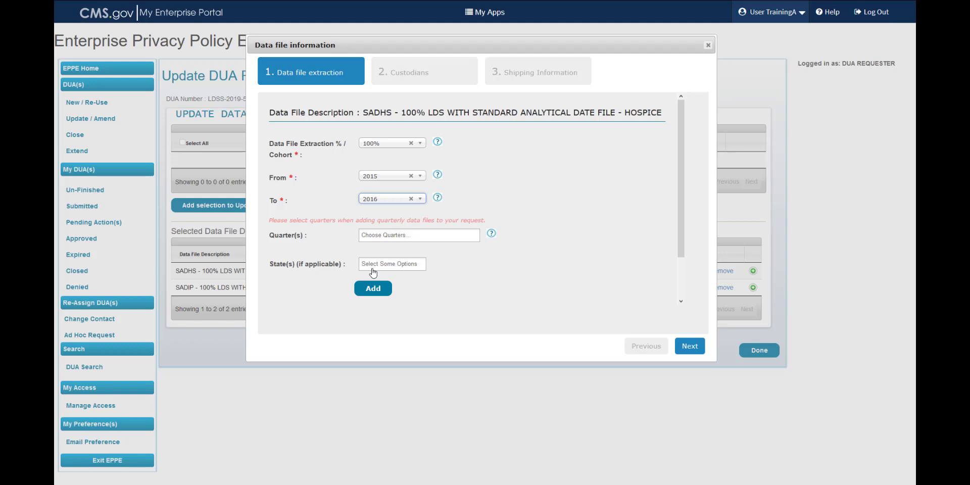
scroll(483, 262, down, 2)
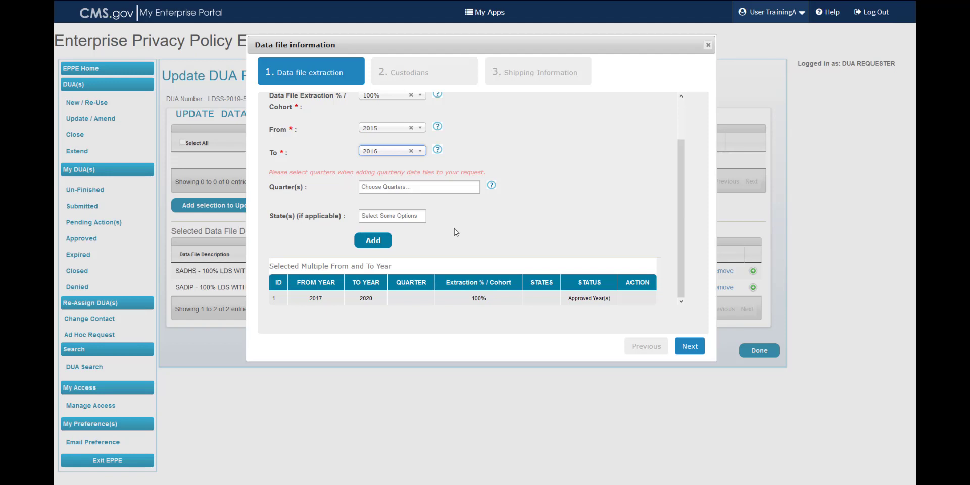
click(375, 242)
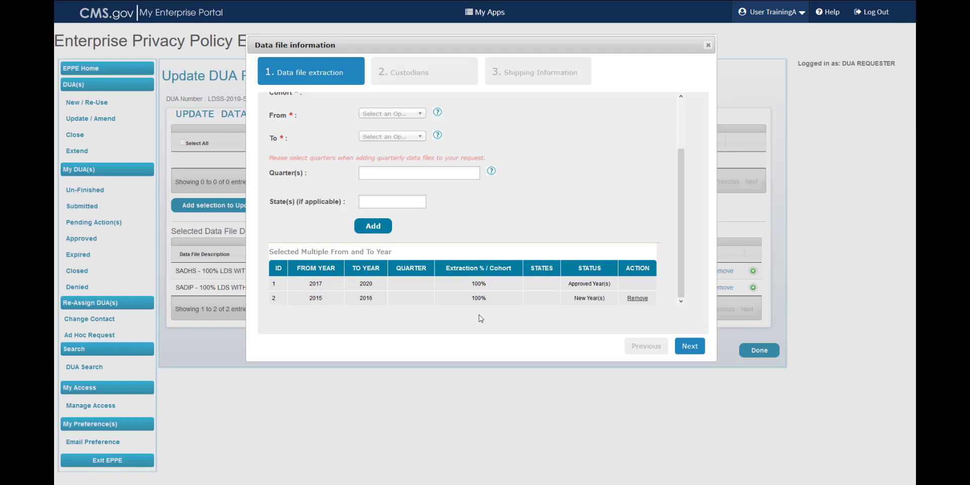
- Advance the hospice file dialog past Custodians to Shipping Information (CCW/VRDC)
click(682, 348)
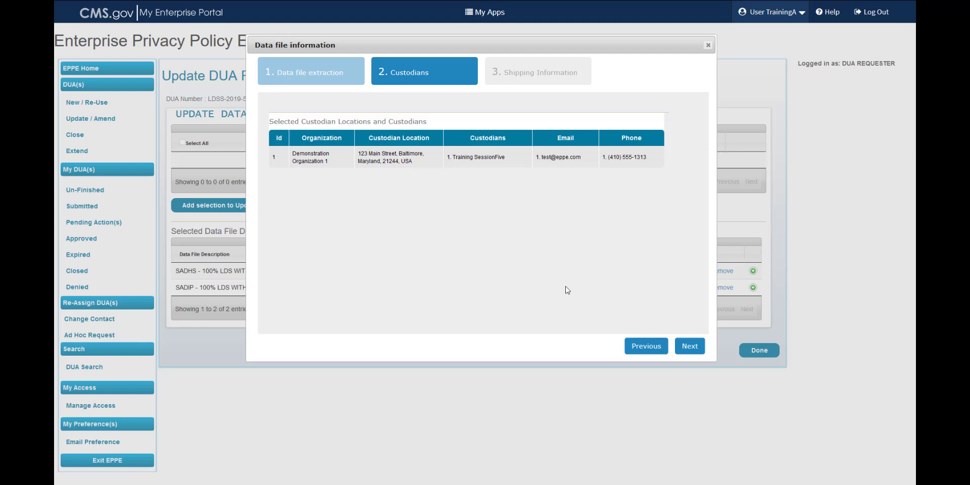
click(681, 347)
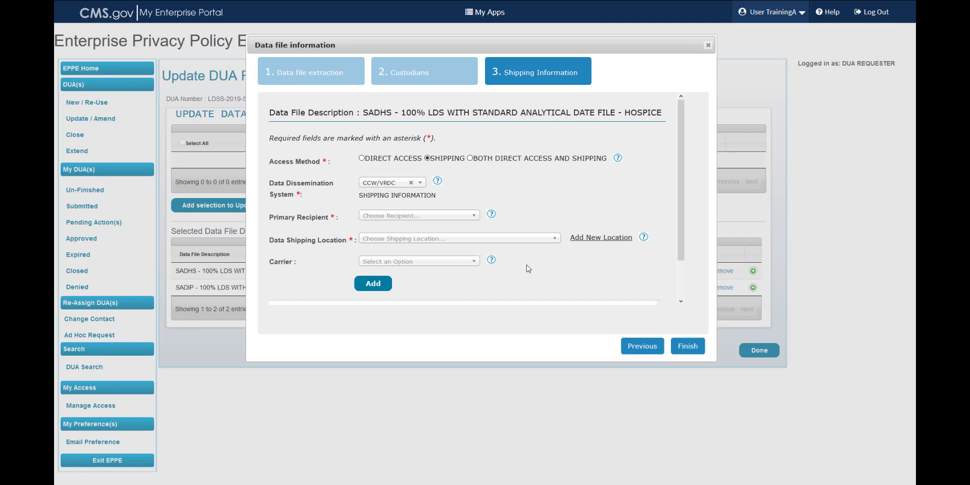
- Check the selected CCW/VRDC shipping details and finish the hospice file edit
scroll(526, 269, down, 1)
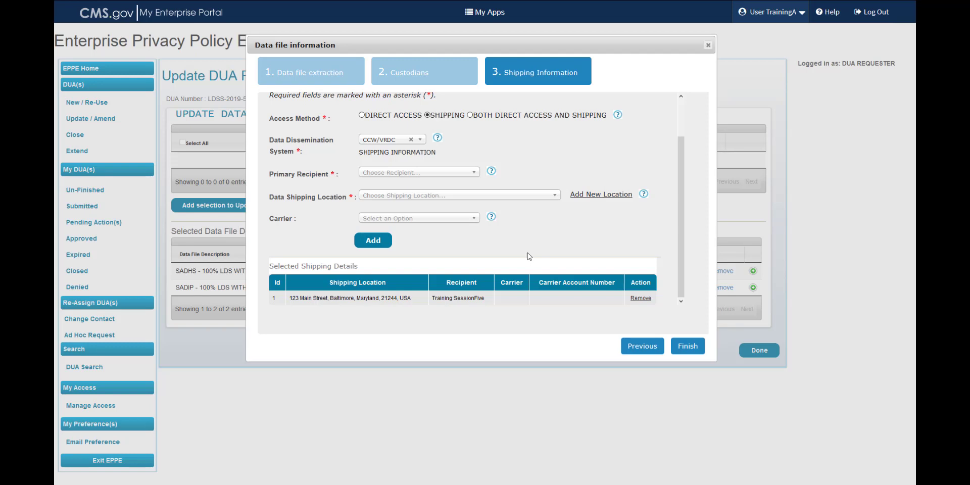
click(687, 349)
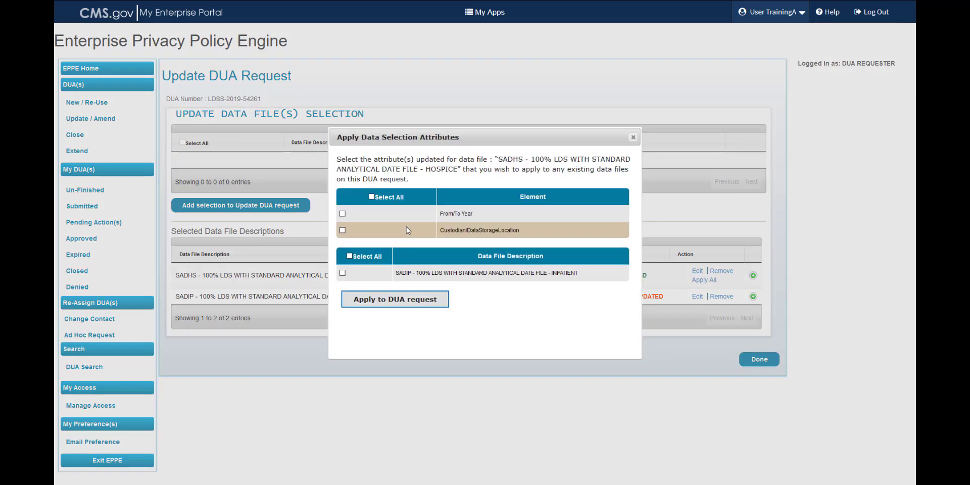
- Copy the hospice file's From/To Year attributes to the INPATIENT file
click(344, 214)
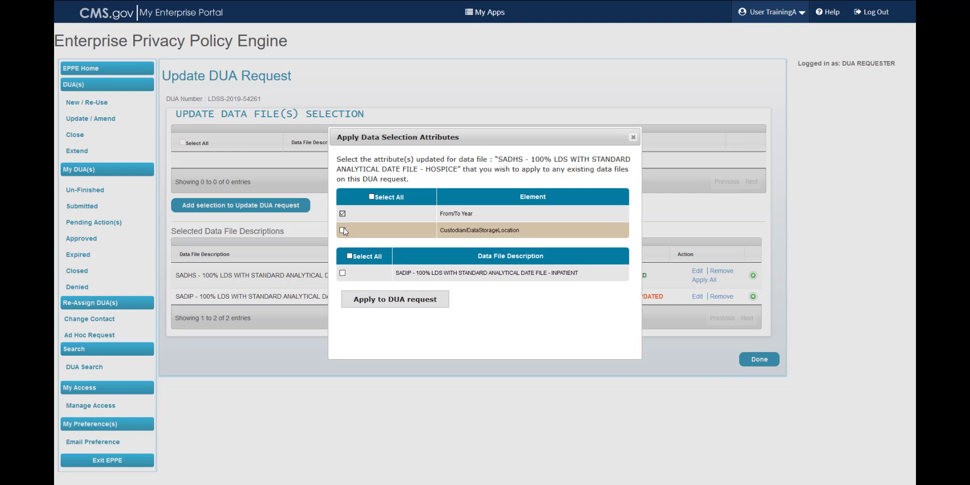
click(342, 273)
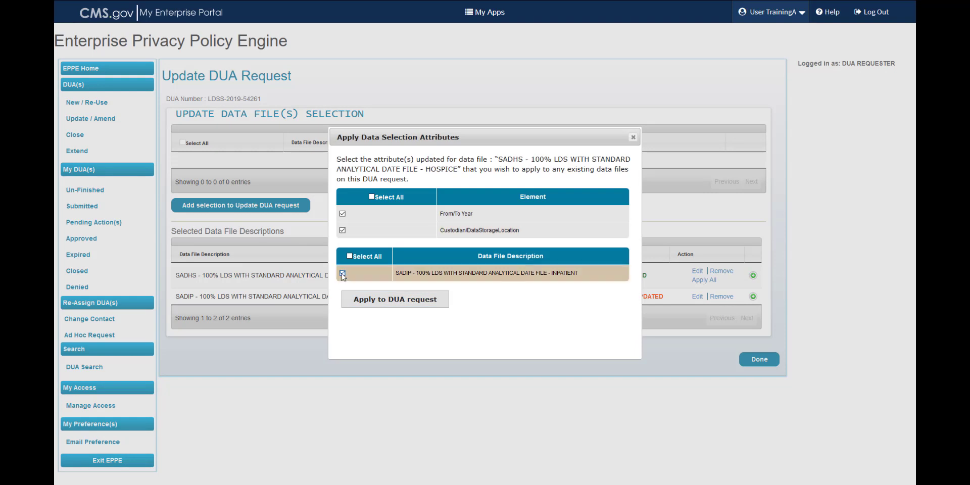
click(383, 302)
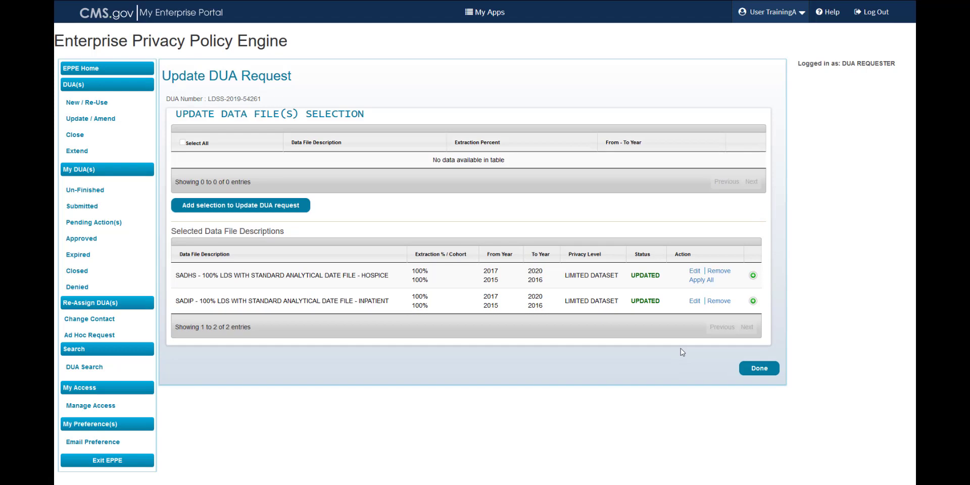
- Finish data file selection and scroll the review down to the Comments section
click(765, 370)
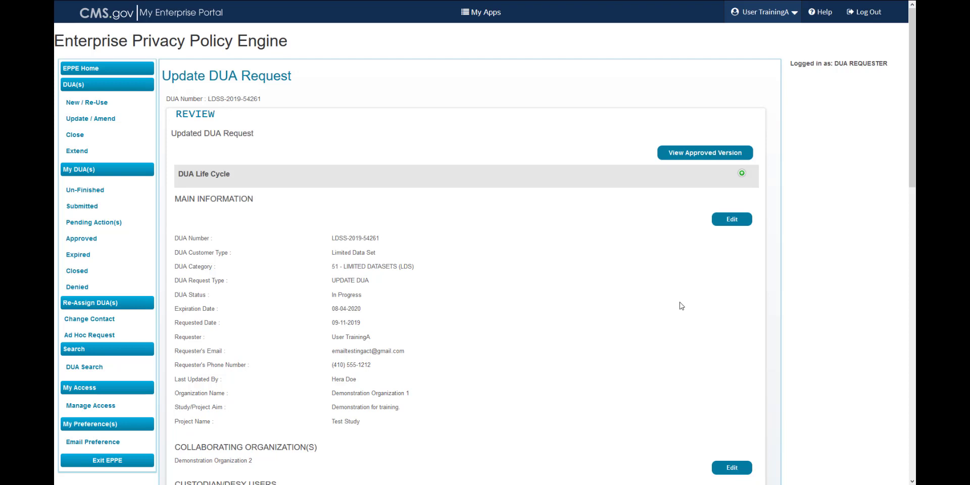
scroll(681, 306, down, 3)
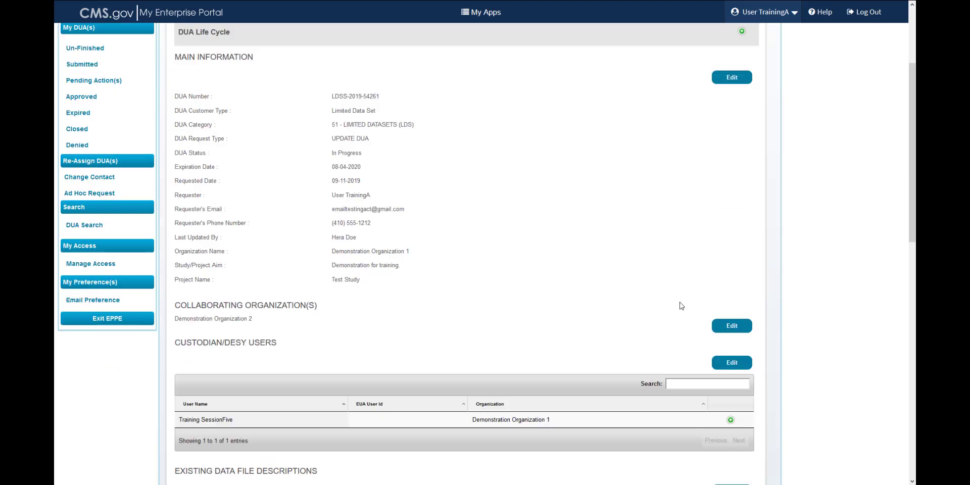
scroll(681, 306, down, 5)
scroll(682, 306, down, 2)
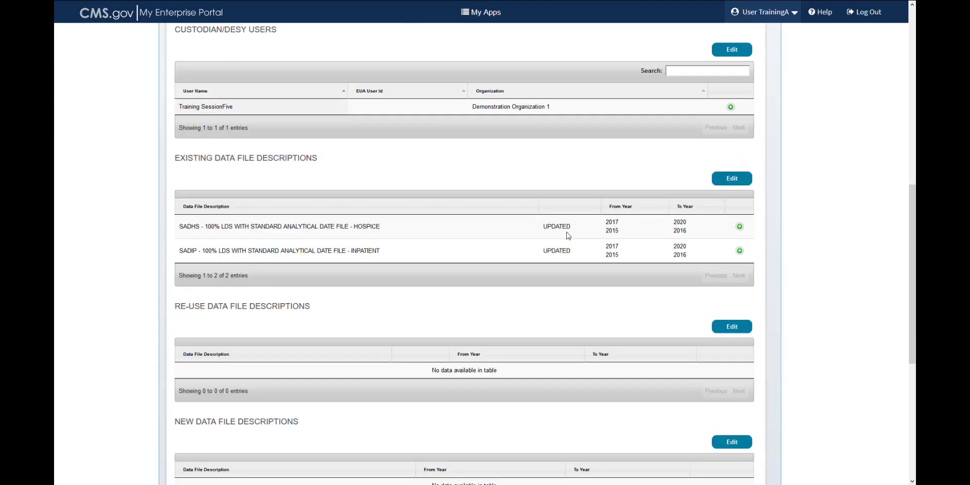
scroll(570, 250, down, 1)
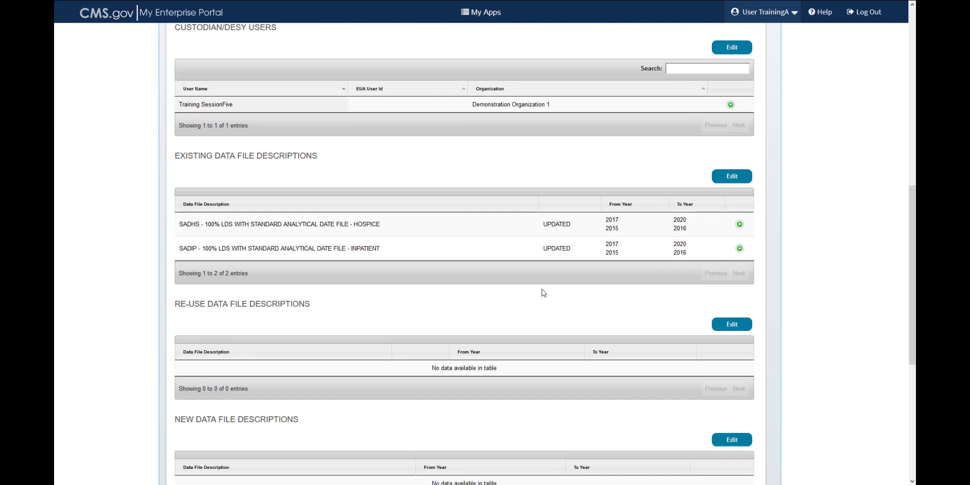
scroll(544, 292, down, 3)
scroll(544, 293, down, 3)
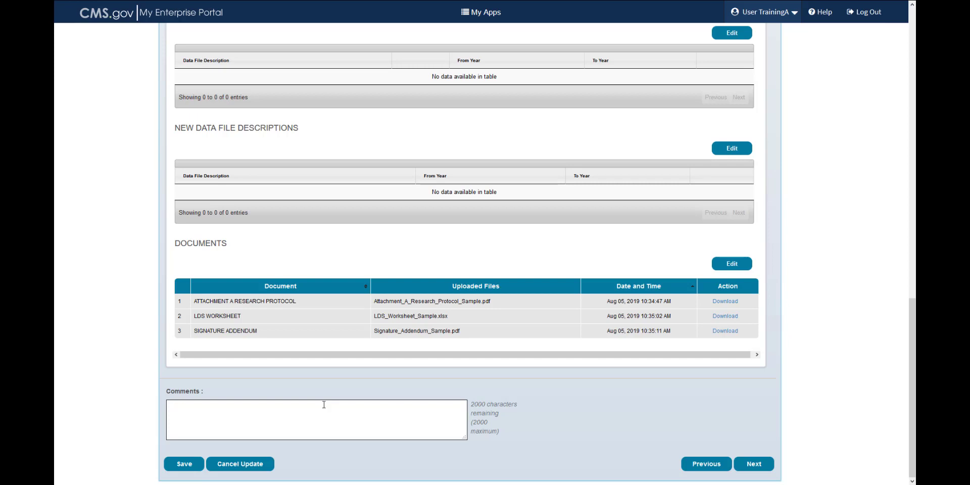
- Paste the comment noting years 2015 & 2016 added to two files and save the request
text(Added years 2015 & 2016 to two (2) data files.)
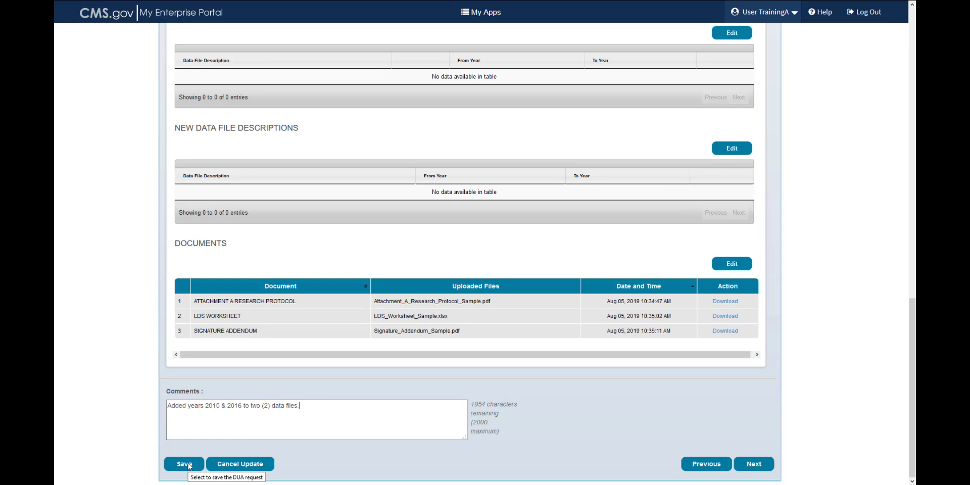
click(188, 465)
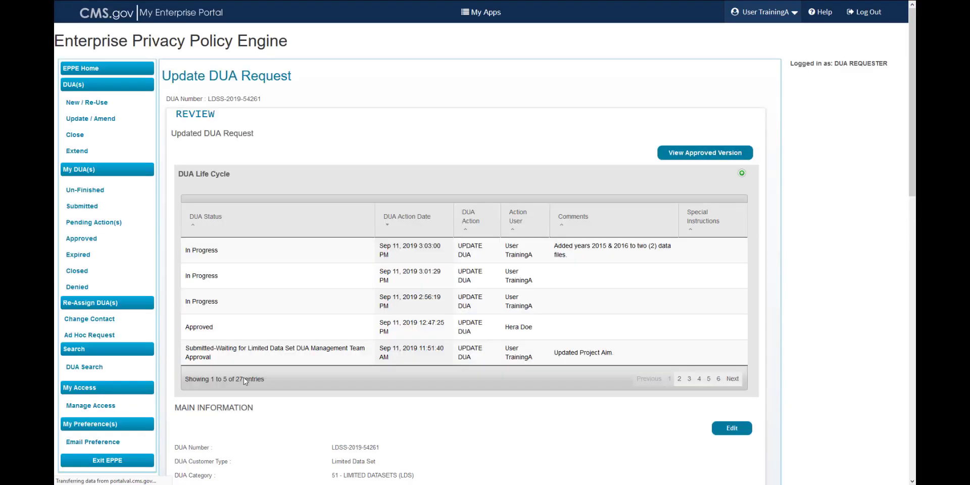
scroll(271, 358, down, 5)
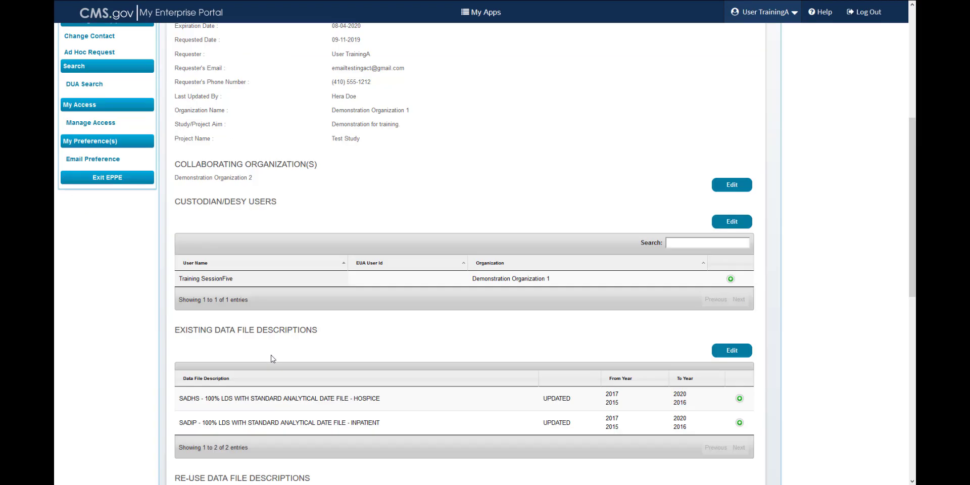
scroll(273, 358, down, 8)
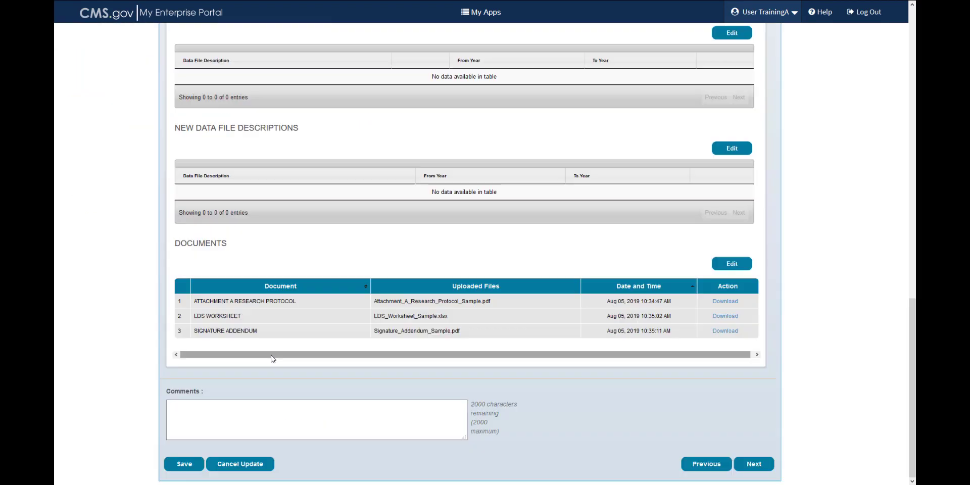
click(241, 467)
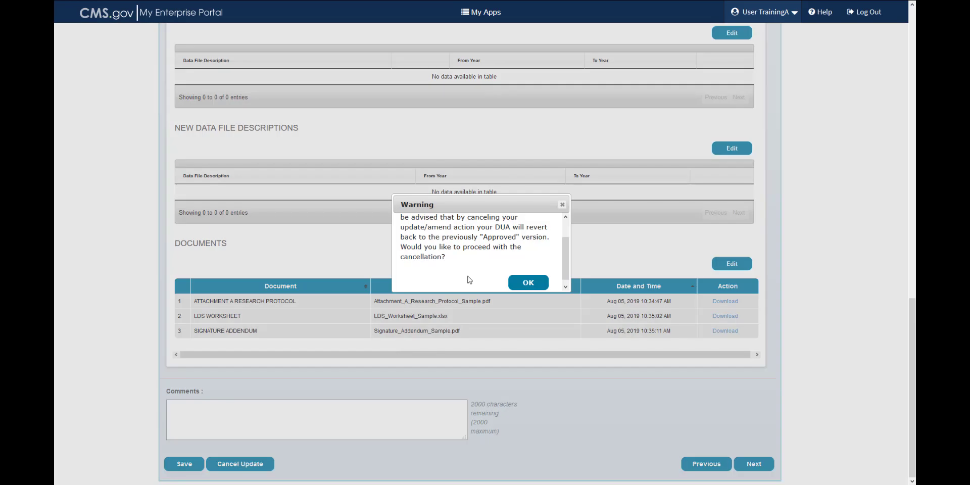
scroll(470, 280, up, 1)
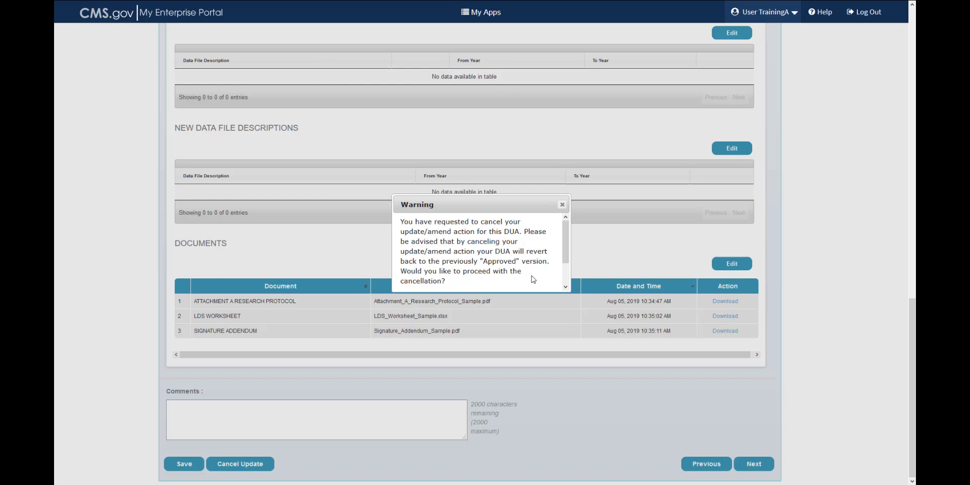
scroll(532, 276, down, 1)
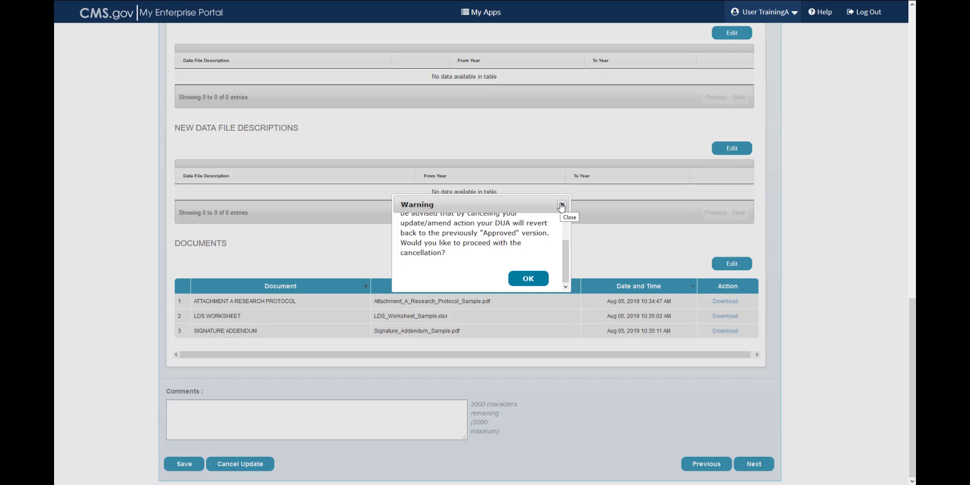
click(562, 205)
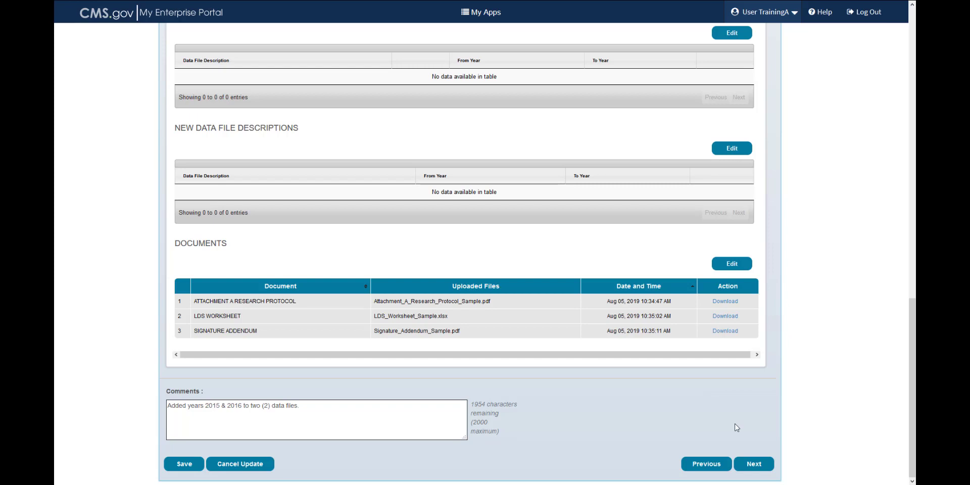
click(750, 465)
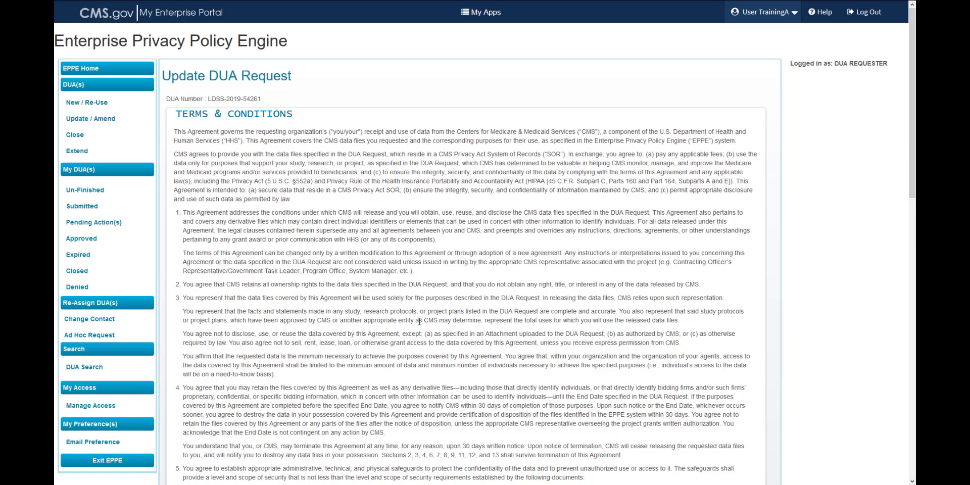
scroll(419, 322, down, 1)
scroll(419, 322, down, 4)
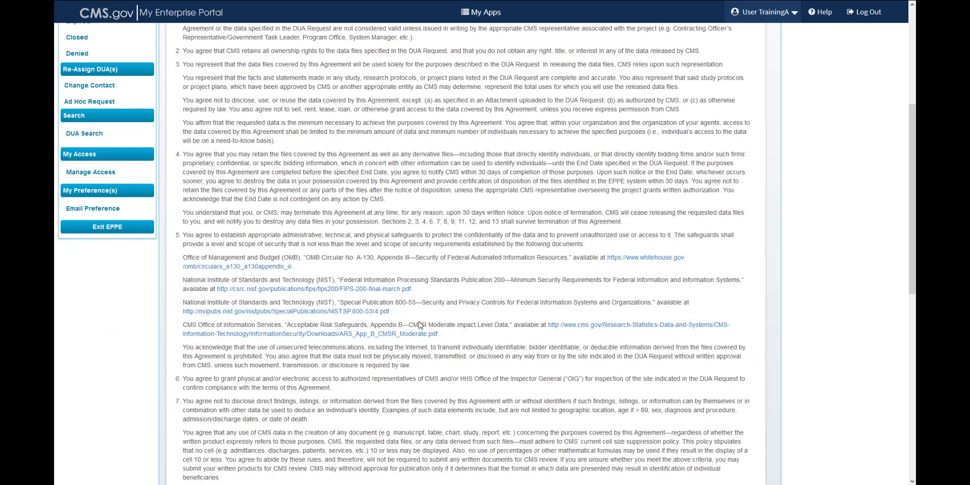
scroll(420, 325, down, 2)
scroll(420, 321, down, 5)
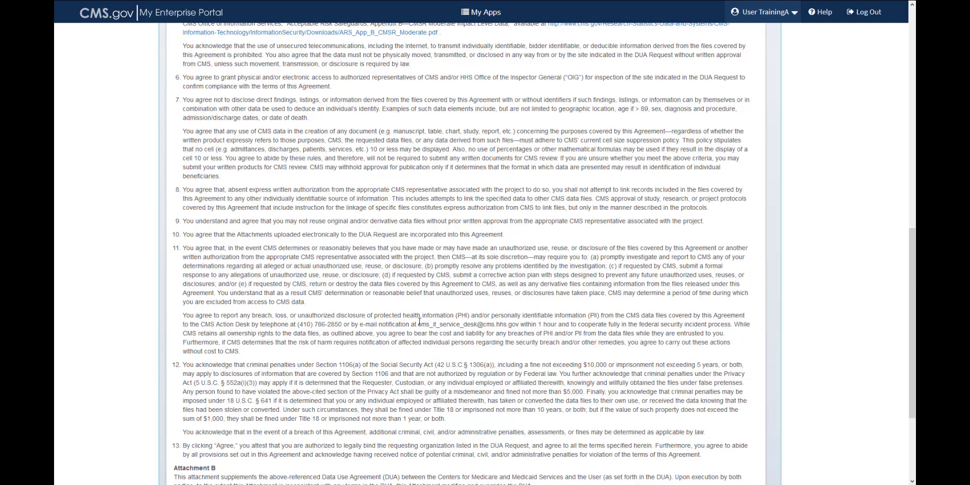
scroll(419, 321, down, 3)
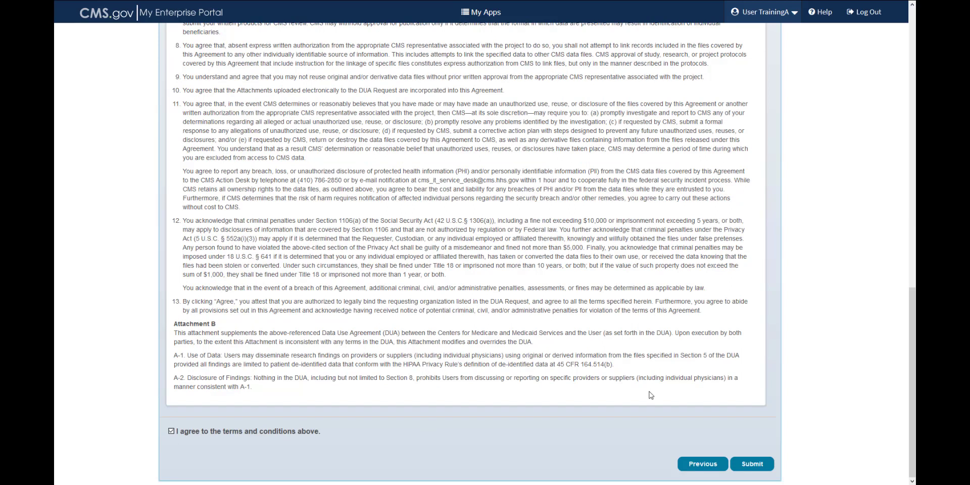
click(748, 465)
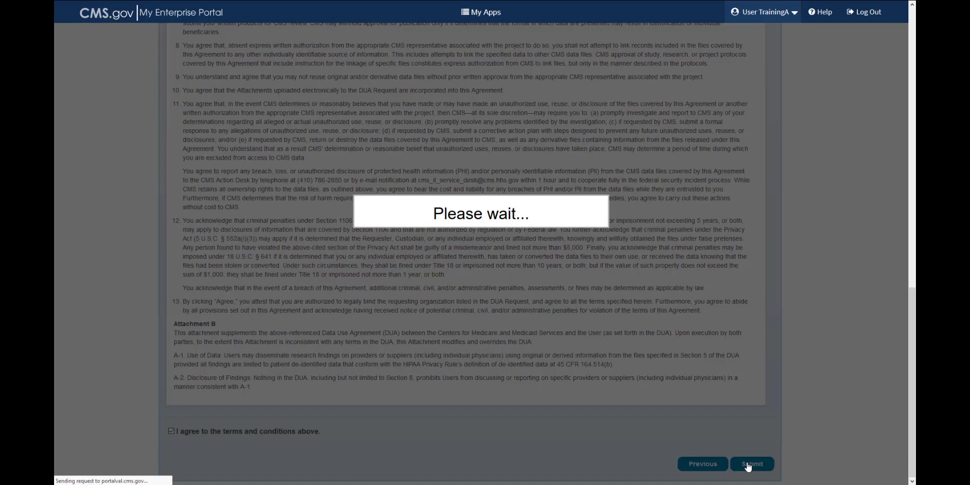